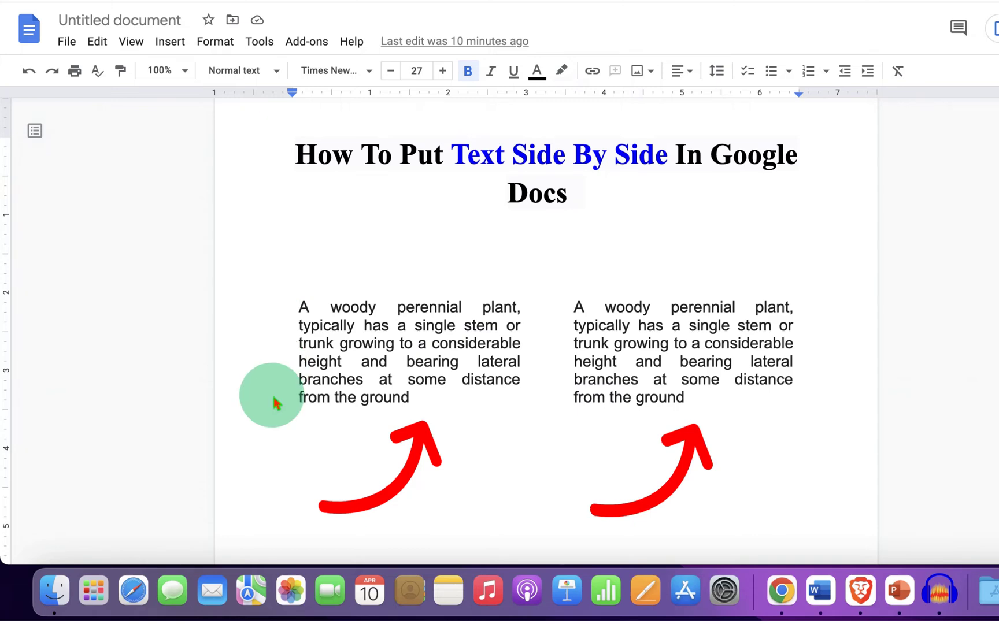
Add a blank line after the title so the paragraphs sit lower on the page
{"action": "left_click", "coordinate": [639, 205]}
{"action": "key", "text": "Return"}
{"action": "key", "text": "Return"}
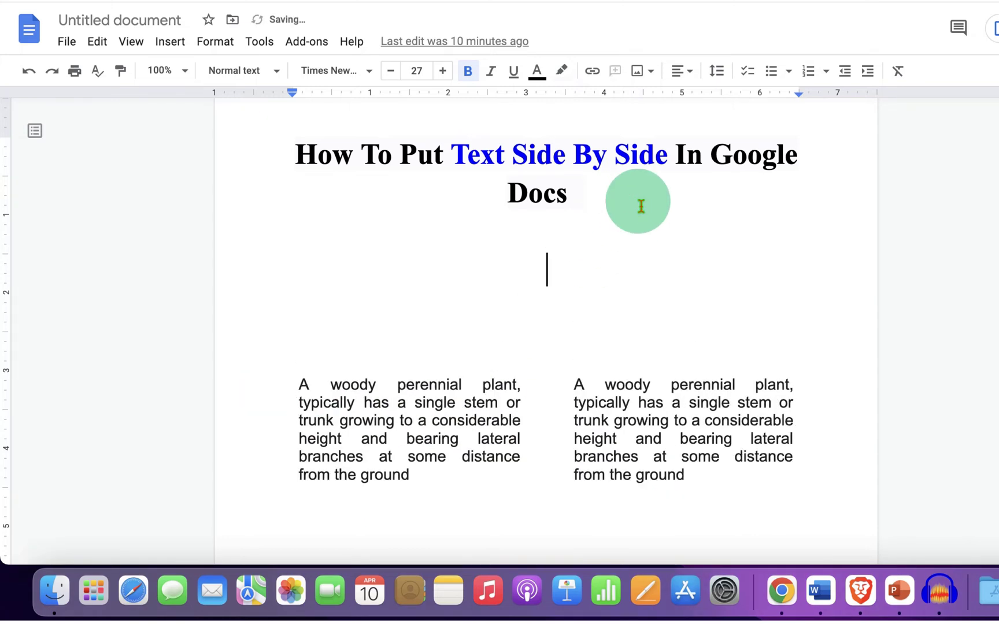
Insert a 3 × 1 table from the Insert menu on the blank line below the title
{"action": "left_click", "coordinate": [181, 46]}
{"action": "mouse_move", "coordinate": [194, 97]}
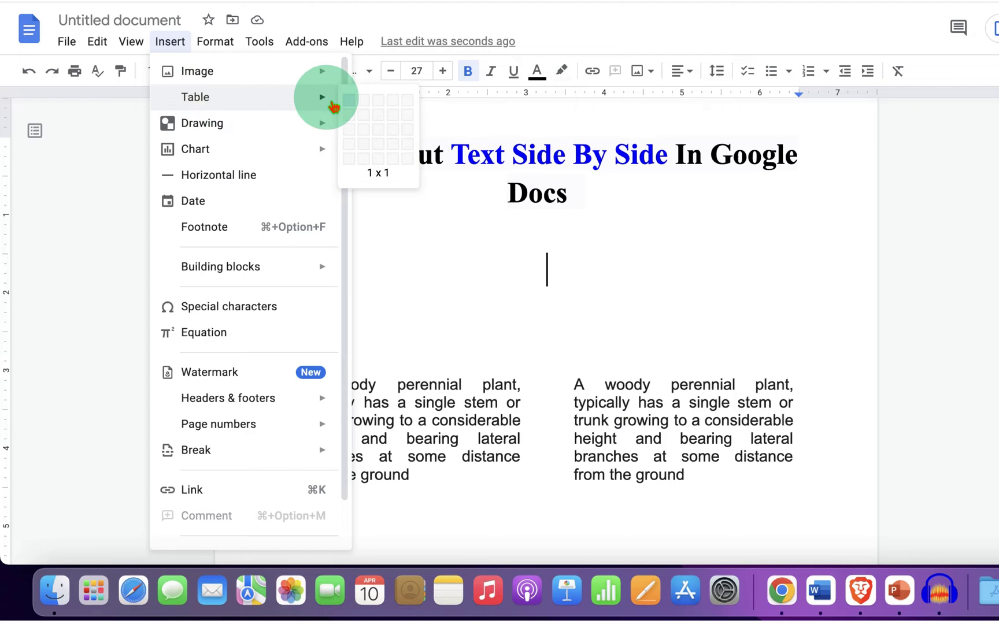
{"action": "left_click", "coordinate": [376, 106]}
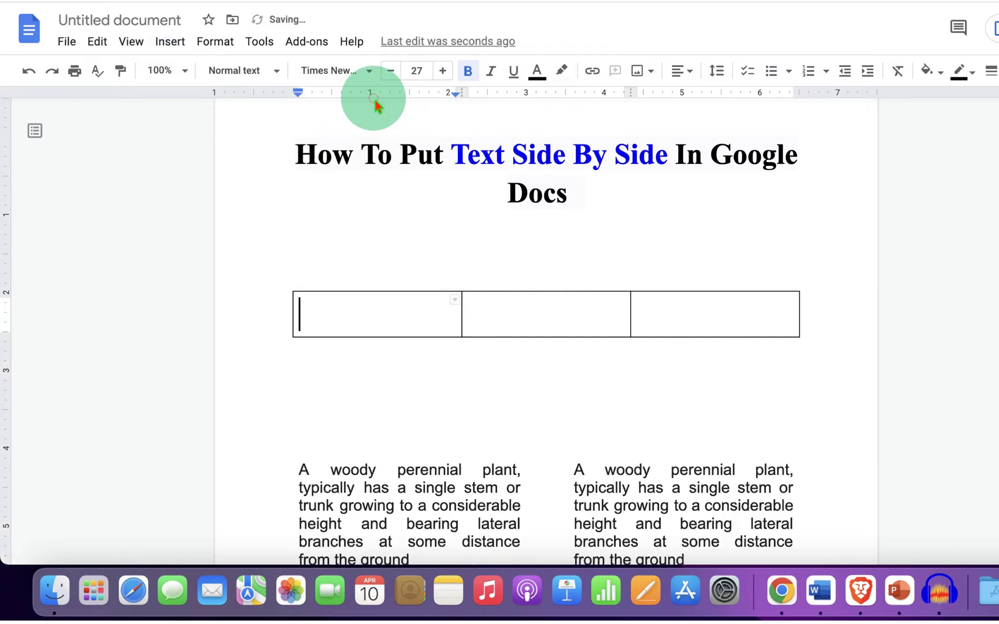
Paste the woody perennial plant paragraph into the first and third cells, leaving the middle empty
{"action": "right_click", "coordinate": [392, 316]}
{"action": "left_click", "coordinate": [493, 141]}
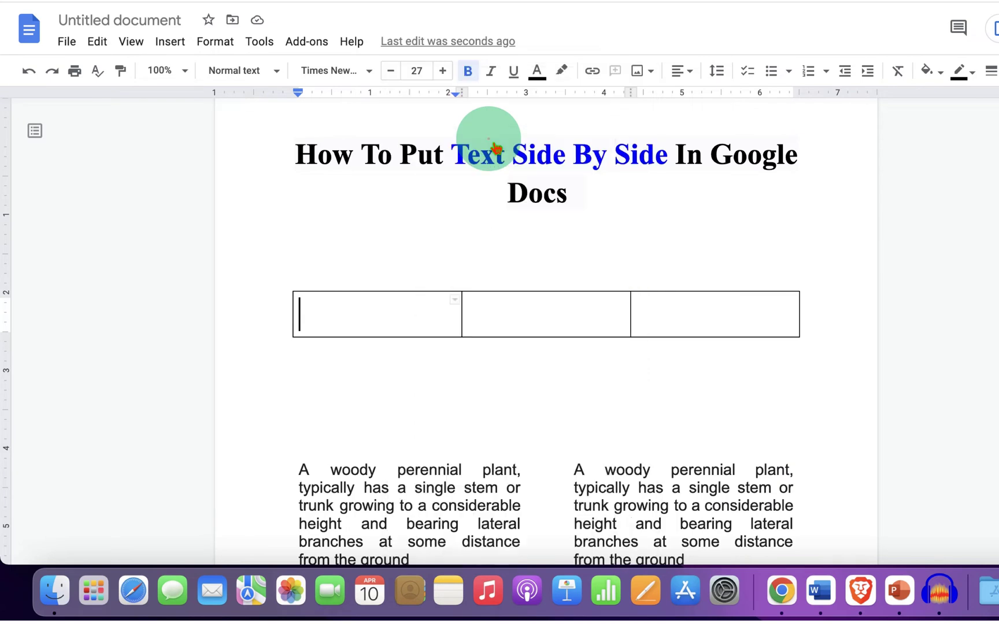
{"action": "mouse_move", "coordinate": [706, 341]}
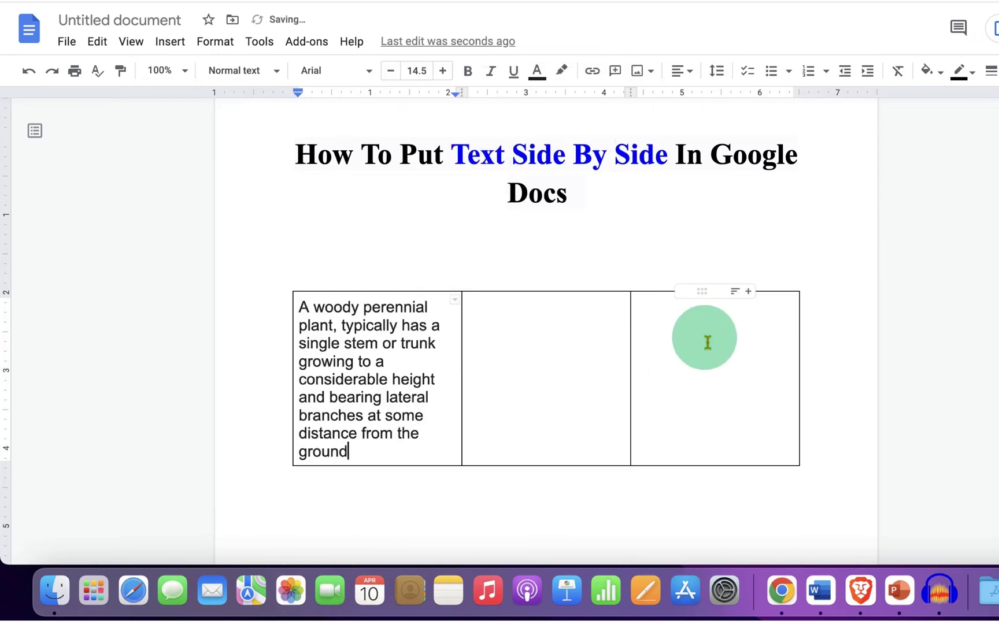
{"action": "right_click", "coordinate": [703, 325]}
{"action": "left_click", "coordinate": [776, 144]}
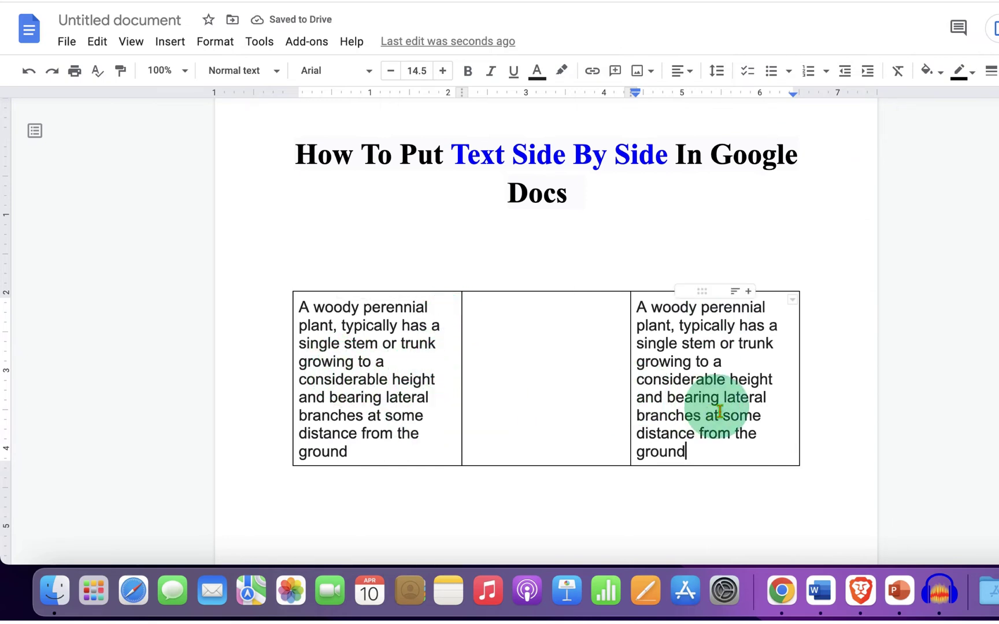
{"action": "left_click", "coordinate": [400, 362]}
{"action": "left_click", "coordinate": [436, 434]}
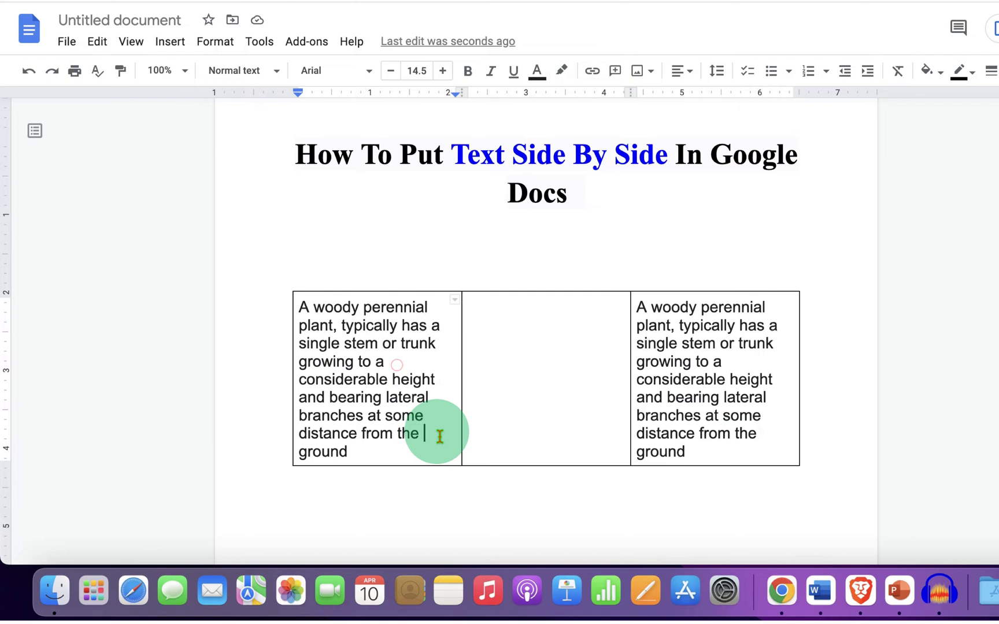
Select all three cells and set their text alignment to Justify
{"action": "left_click_drag", "start_coordinate": [303, 316], "coordinate": [756, 435]}
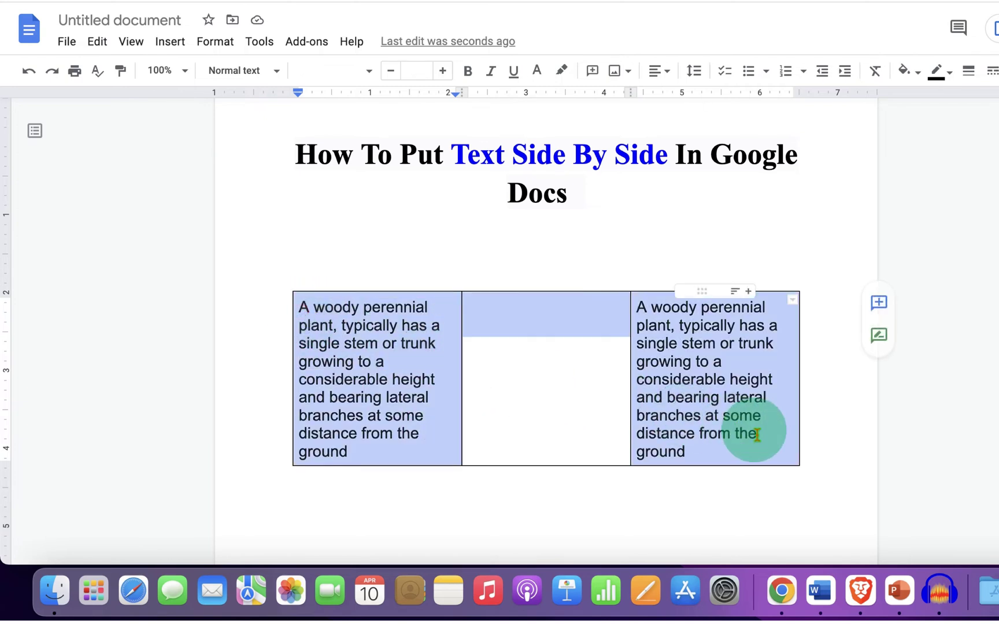
{"action": "left_click", "coordinate": [667, 77]}
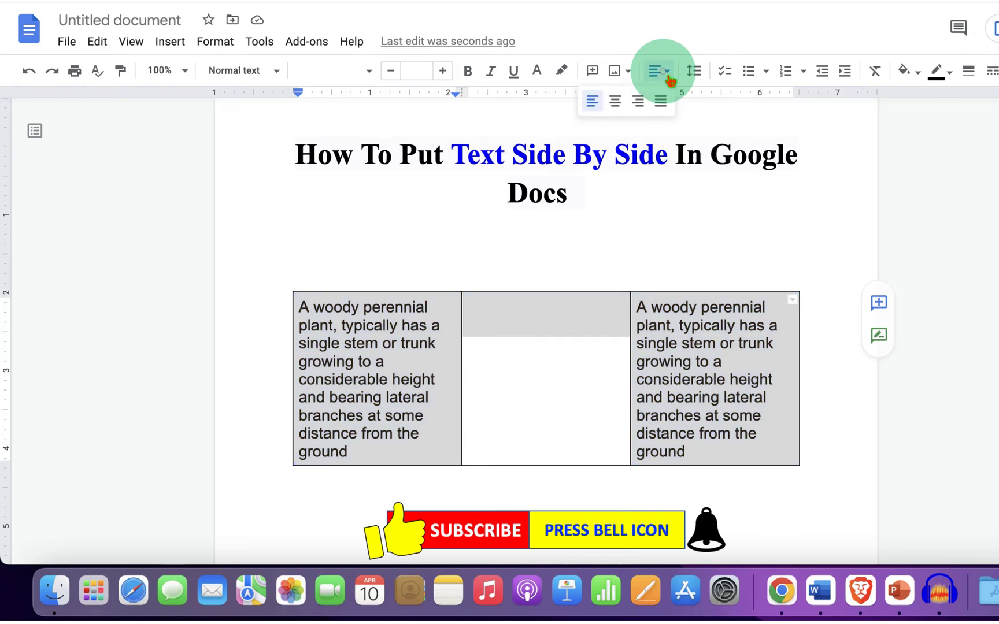
{"action": "left_click", "coordinate": [662, 101]}
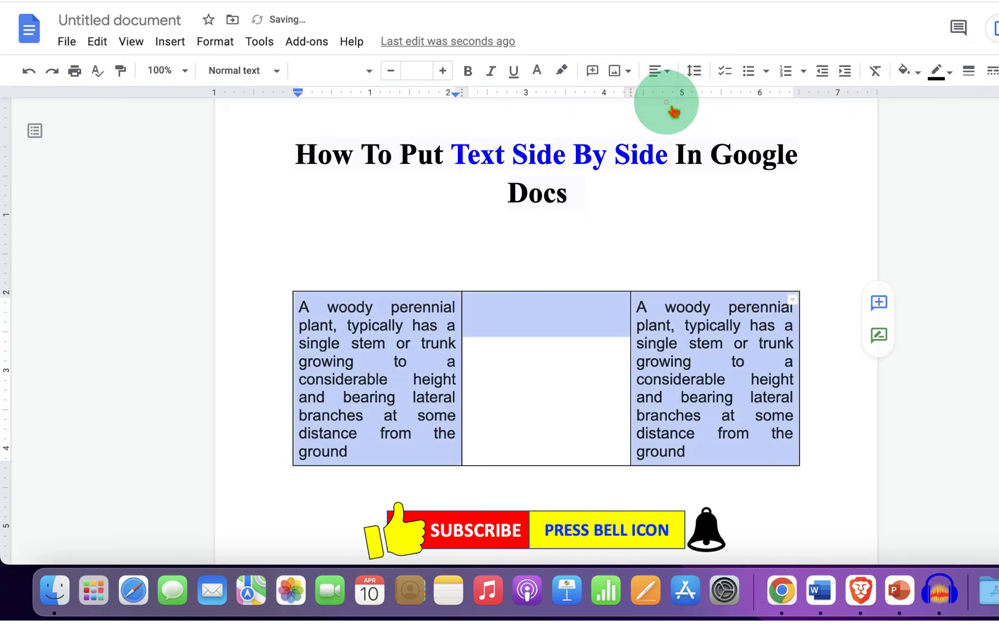
{"action": "left_click", "coordinate": [517, 427]}
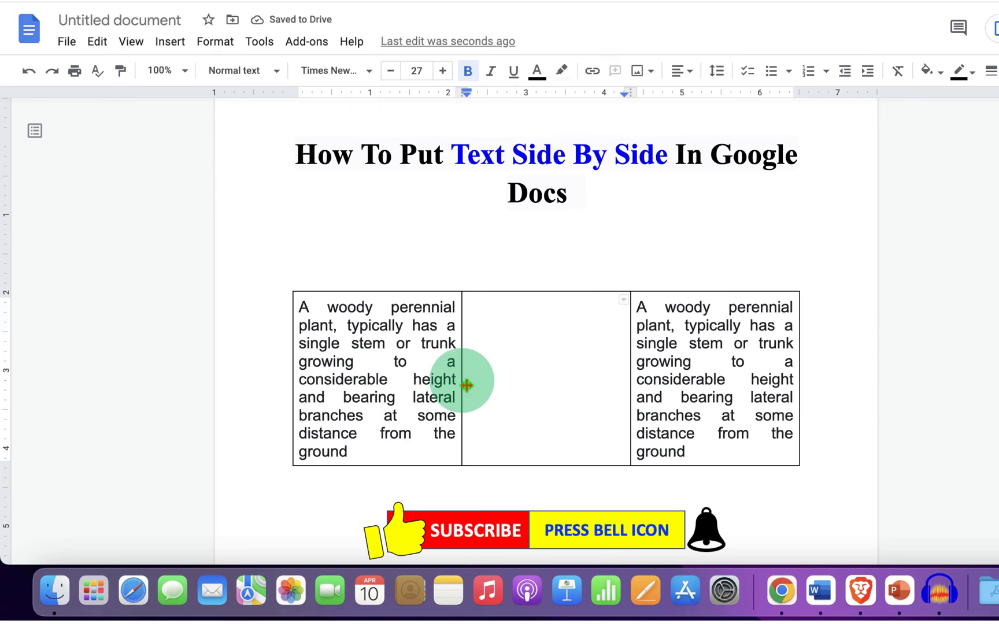
Drag the column borders so the outer columns widen and the middle column becomes a narrow gap
{"action": "left_click_drag", "start_coordinate": [466, 384], "coordinate": [529, 383]}
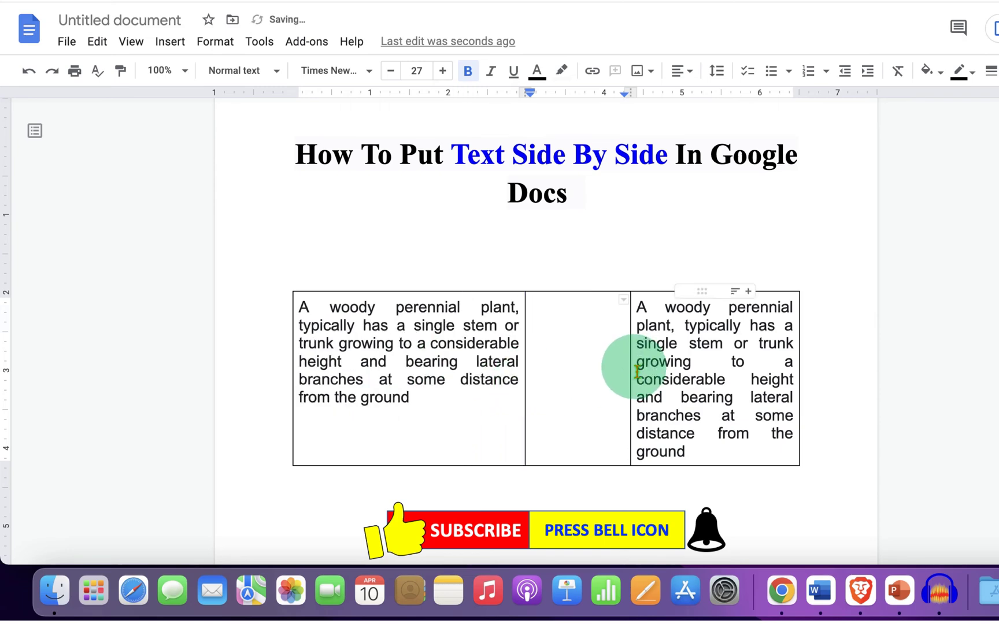
{"action": "left_click_drag", "start_coordinate": [636, 373], "coordinate": [596, 372]}
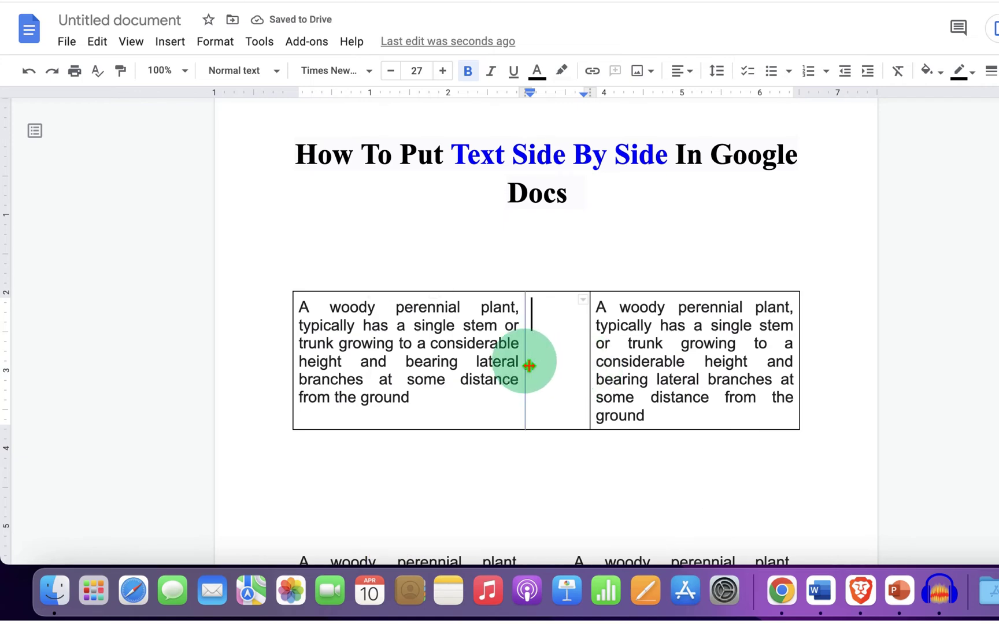
{"action": "left_click_drag", "start_coordinate": [529, 366], "coordinate": [541, 365]}
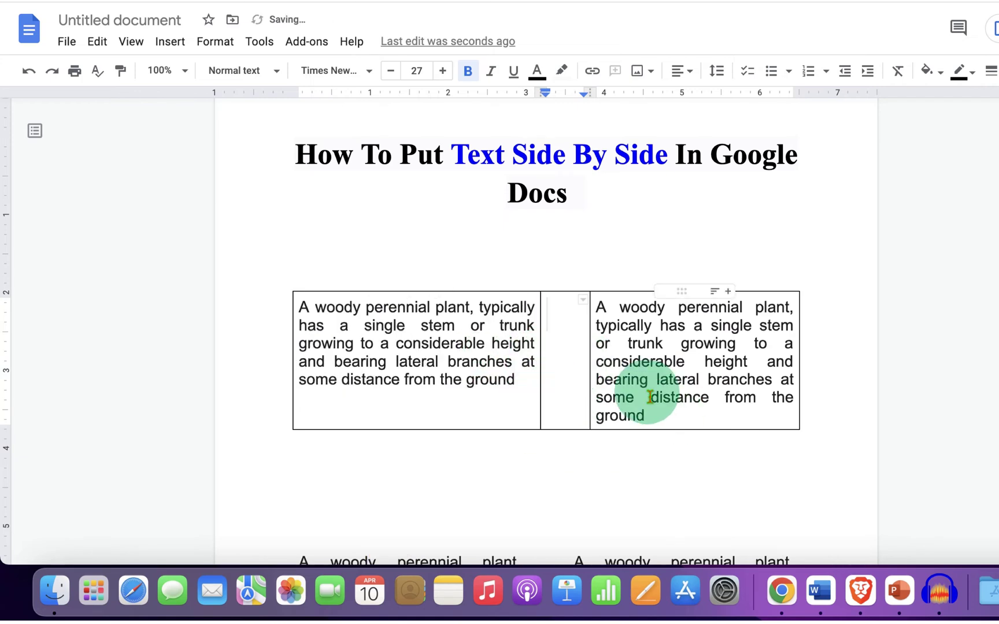
{"action": "left_click_drag", "start_coordinate": [590, 383], "coordinate": [575, 383]}
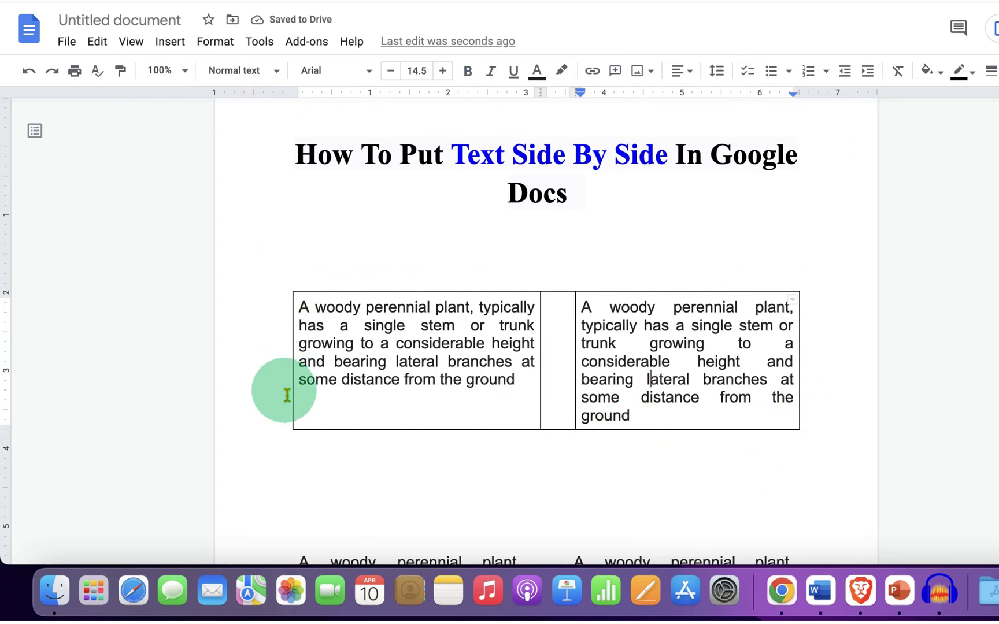
{"action": "mouse_move", "coordinate": [416, 344]}
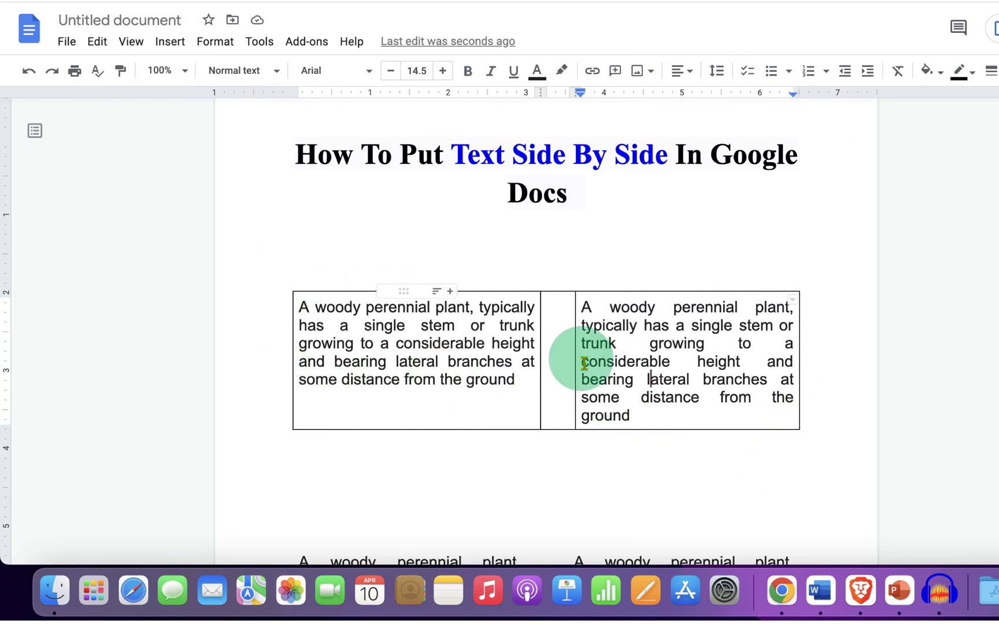
{"action": "left_click_drag", "start_coordinate": [299, 307], "coordinate": [711, 397]}
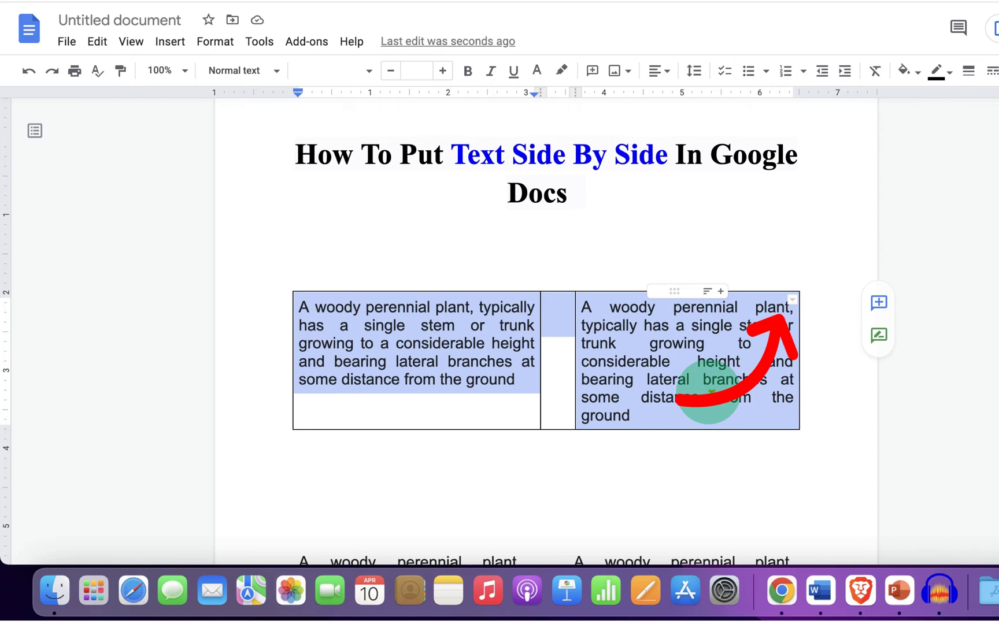
Choose Select all borders from the cell border options so every table border is targeted
{"action": "left_click", "coordinate": [794, 301]}
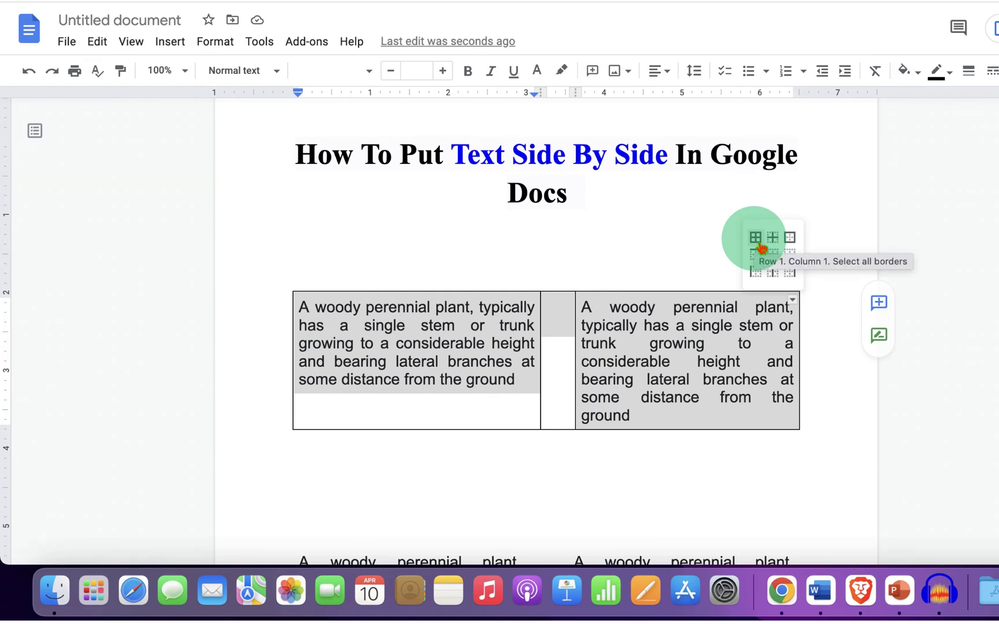
{"action": "left_click", "coordinate": [760, 249]}
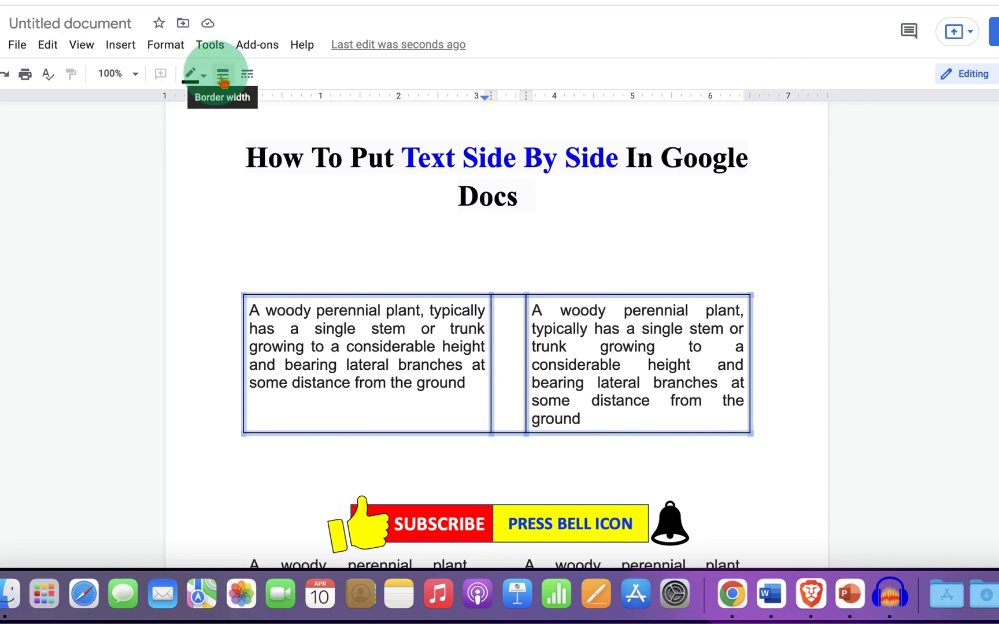
Set the border colour to white and deselect the table to reveal borderless columns
{"action": "left_click", "coordinate": [210, 82]}
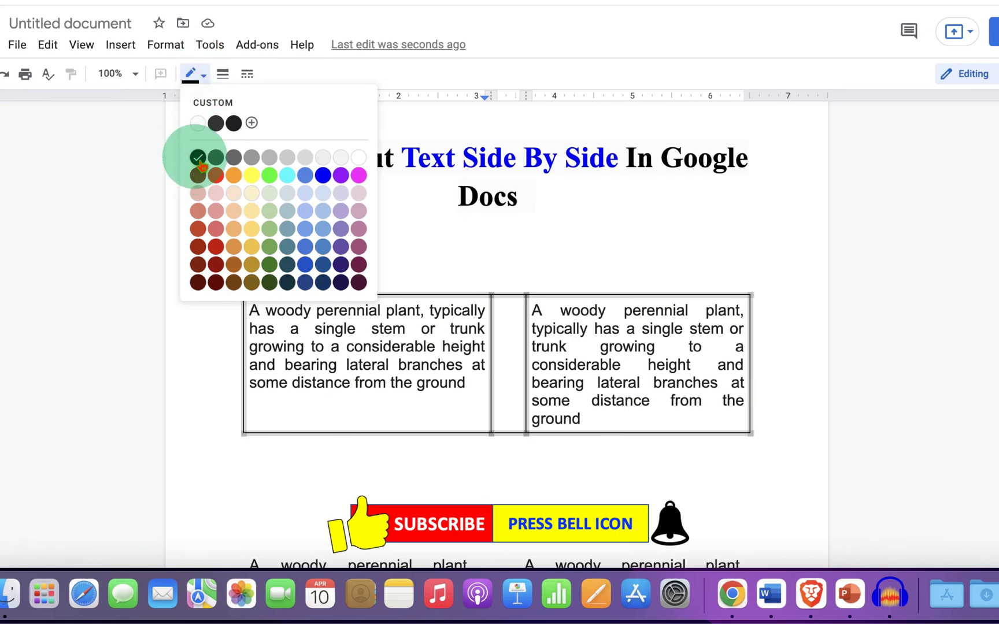
{"action": "left_click", "coordinate": [359, 159]}
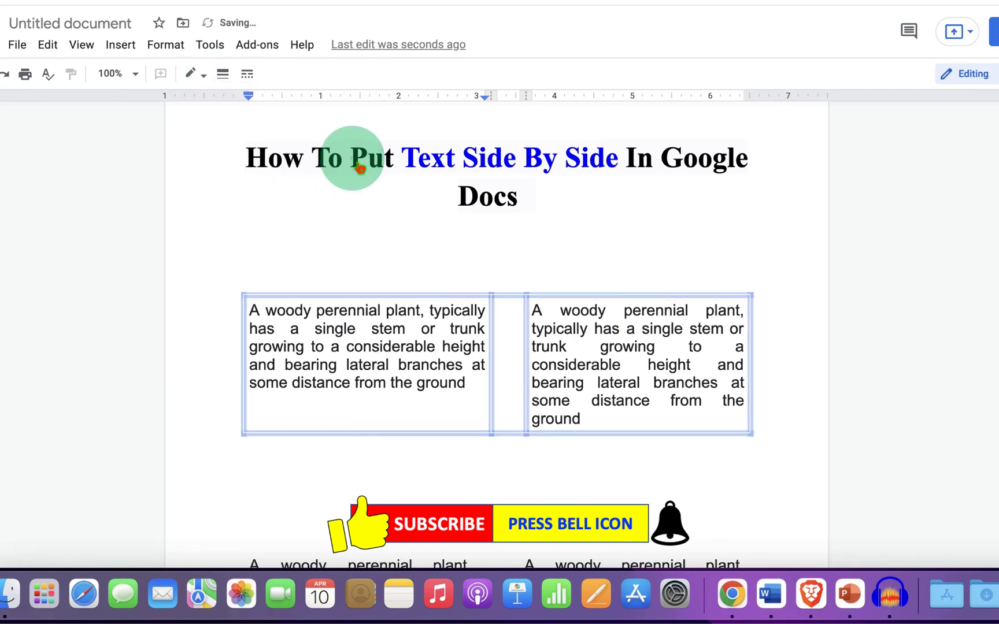
{"action": "left_click", "coordinate": [595, 275]}
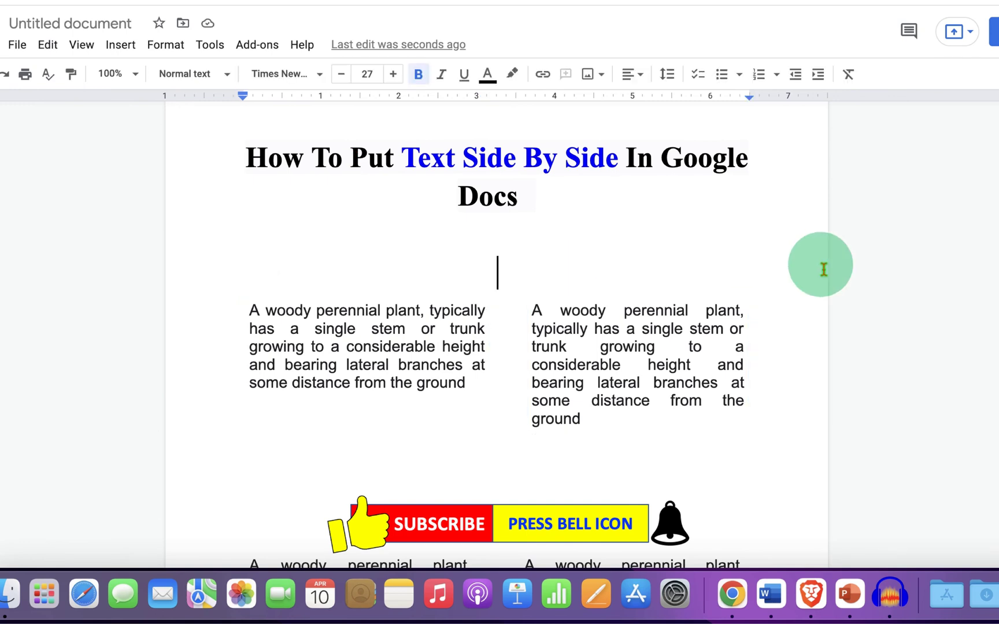